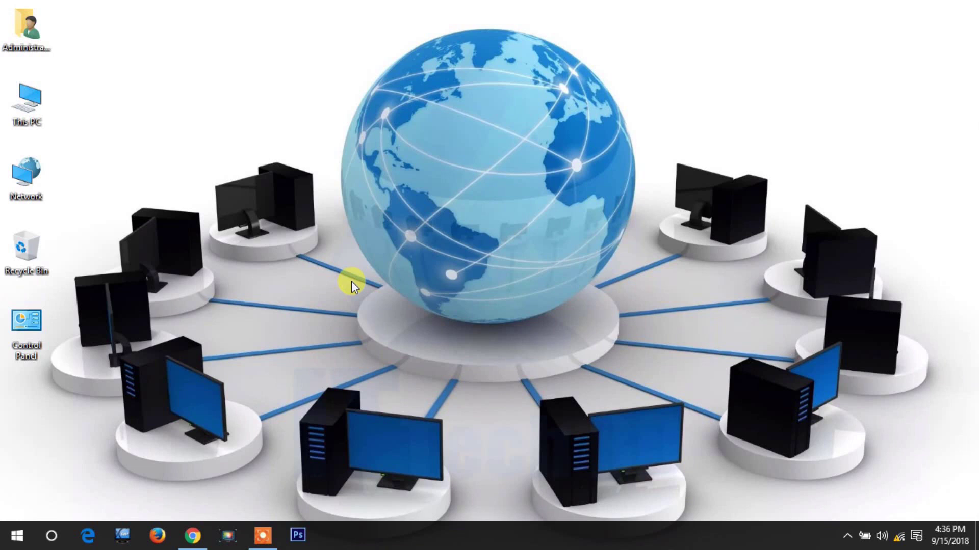
# Bring Google Chrome to the front from the taskbar, showing a New Tab.
pyautogui.click(192, 535)
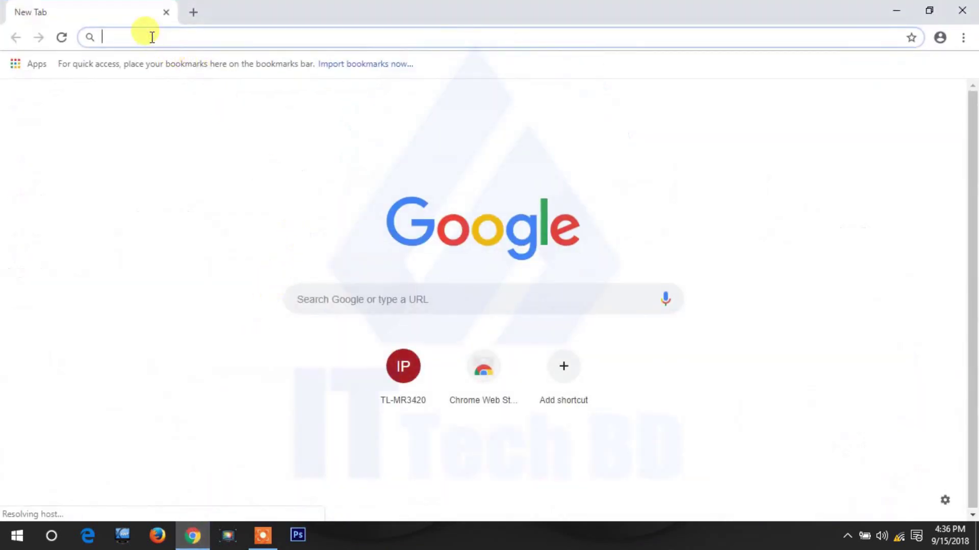
# Load the router admin at 192.168.0.1 and sign in with the saved credentials.
pyautogui.write('1')
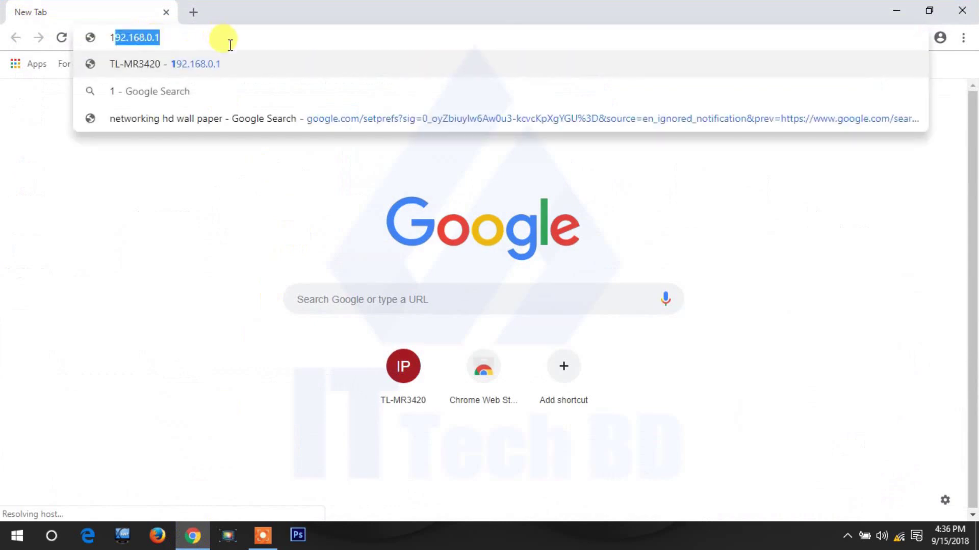
pyautogui.click(189, 37)
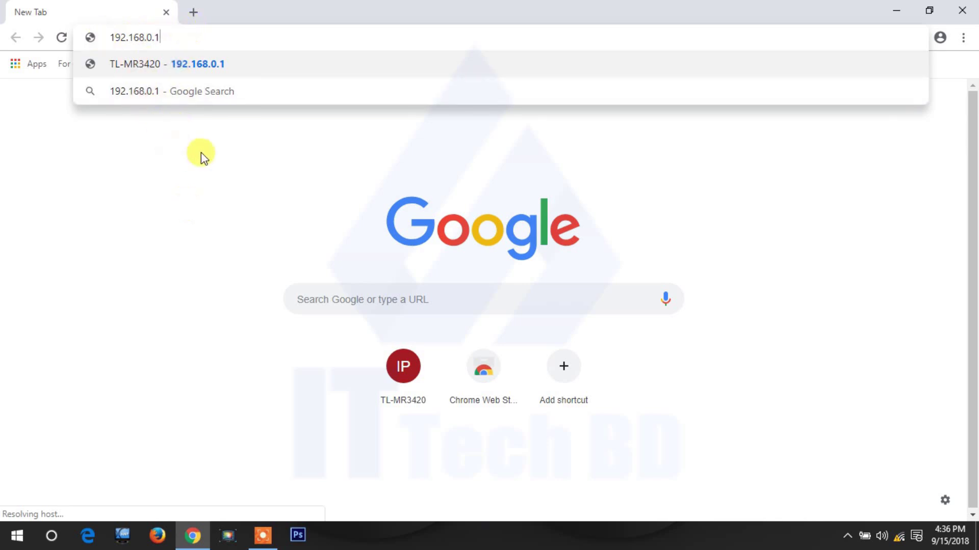
pyautogui.press('Return')
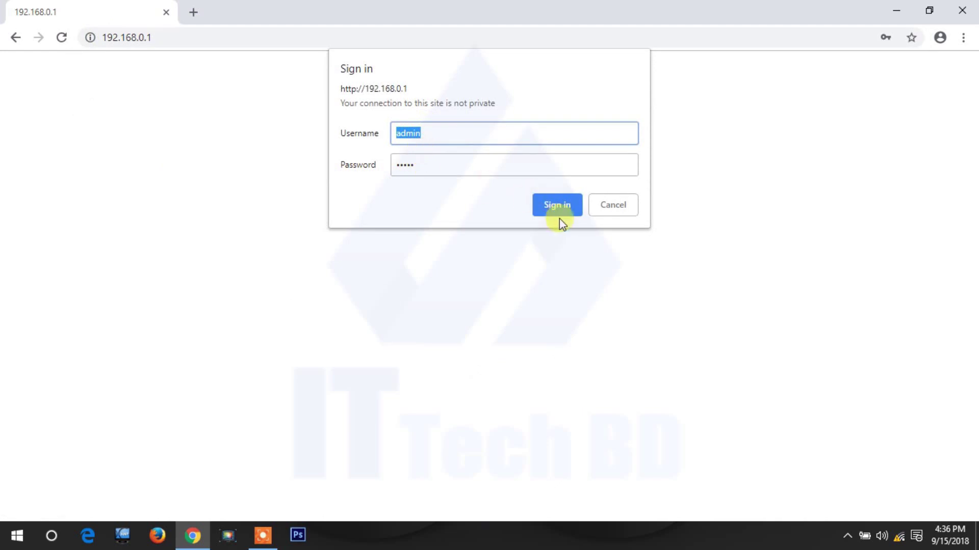
pyautogui.click(561, 206)
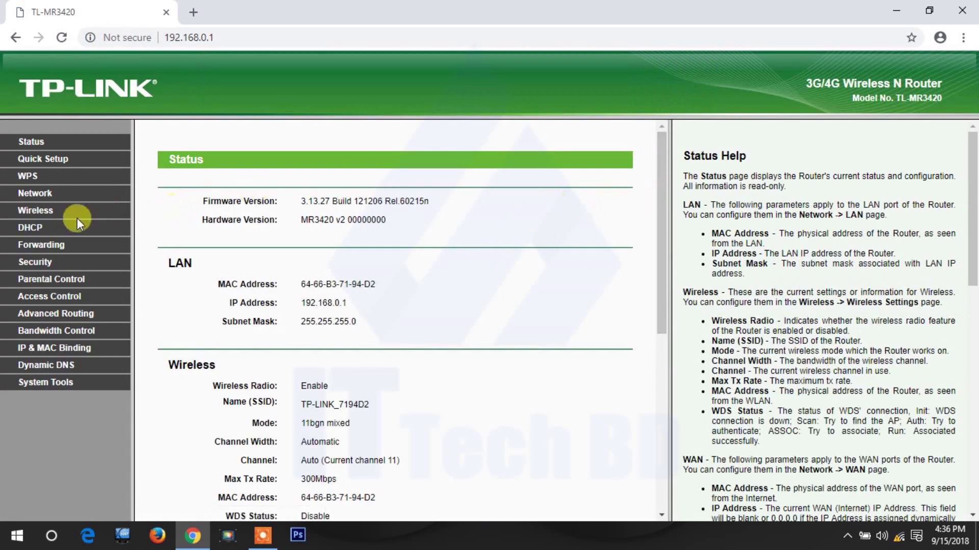
# Open Network > LAN, showing IP 192.168.0.1 and mask 255.255.255.0, and select the IP field.
pyautogui.click(43, 200)
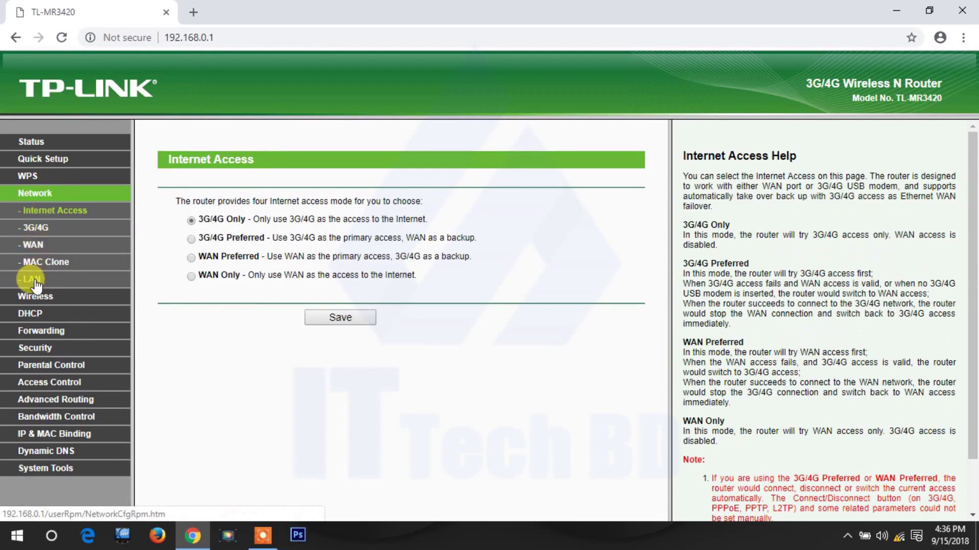
pyautogui.click(34, 280)
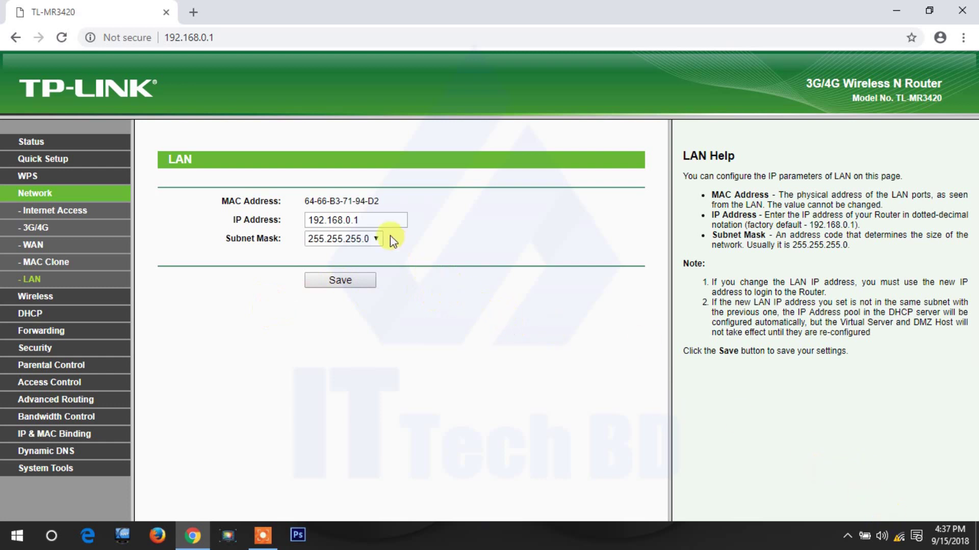
pyautogui.click(374, 216)
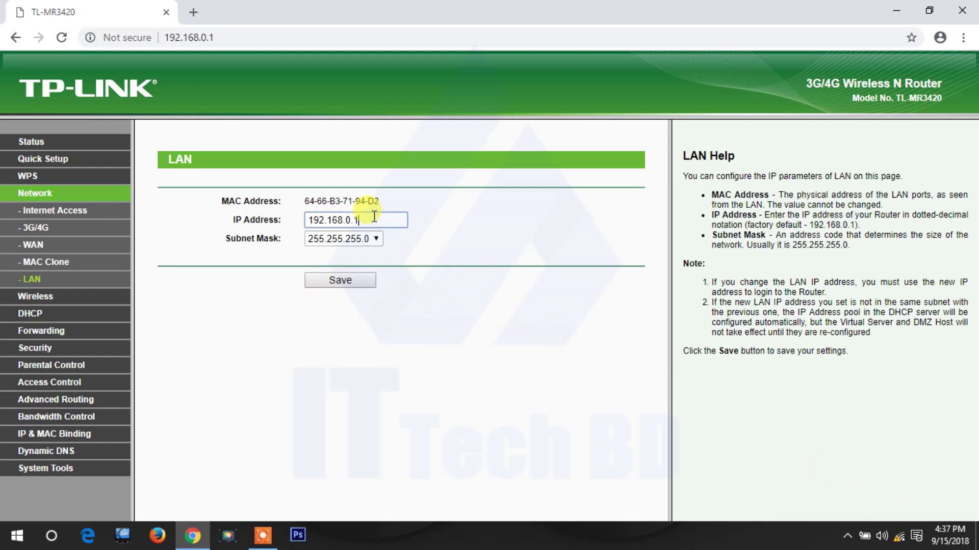
pyautogui.moveTo(374, 216); pyautogui.dragTo(304, 230)
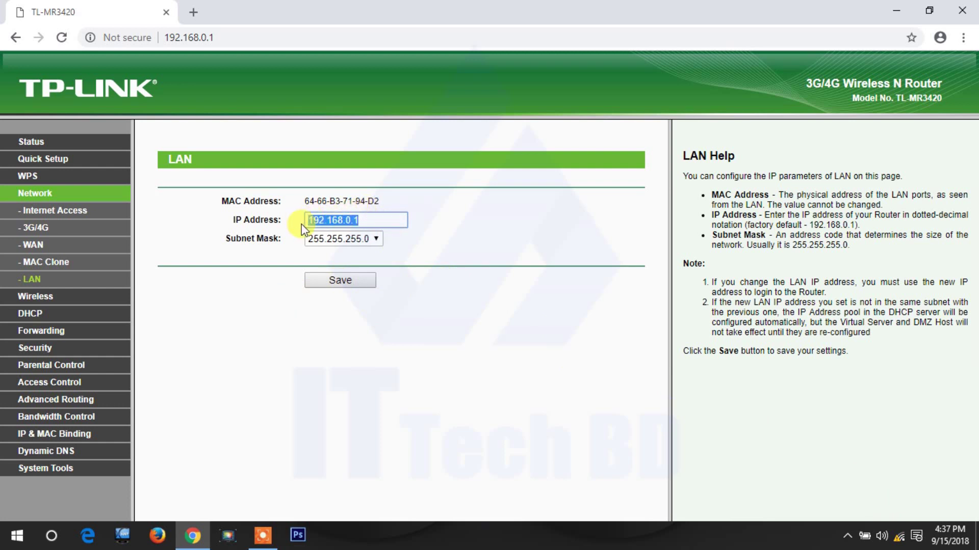
pyautogui.click(372, 220)
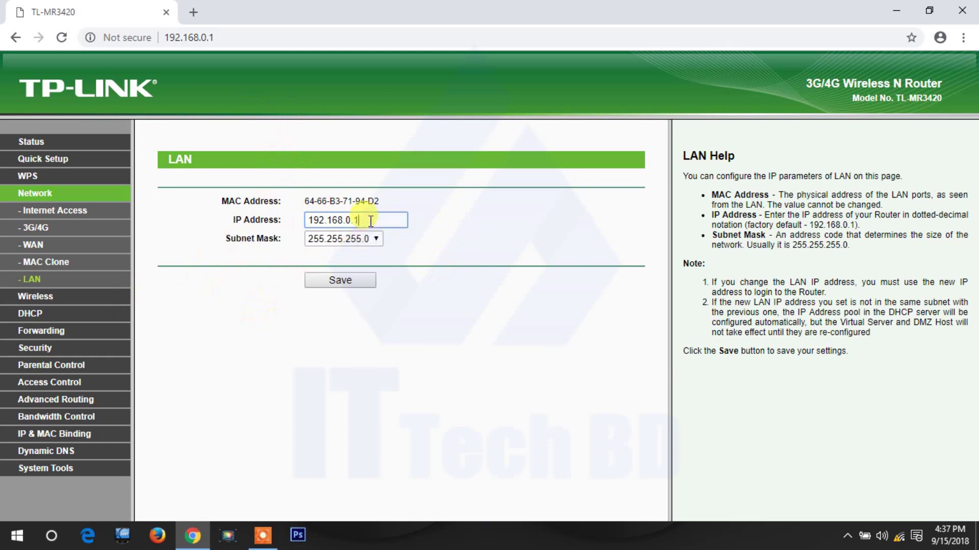
pyautogui.moveTo(371, 220); pyautogui.dragTo(297, 223)
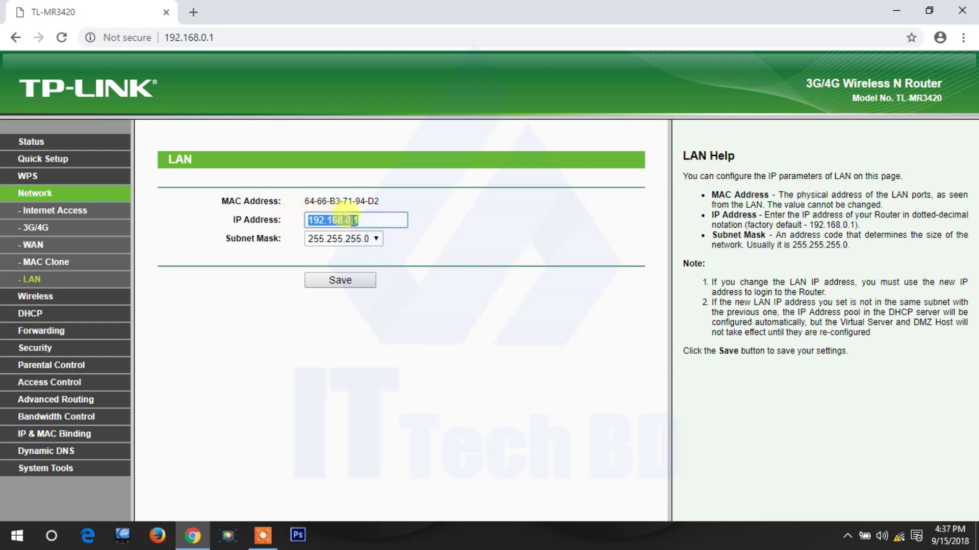
pyautogui.click(372, 220)
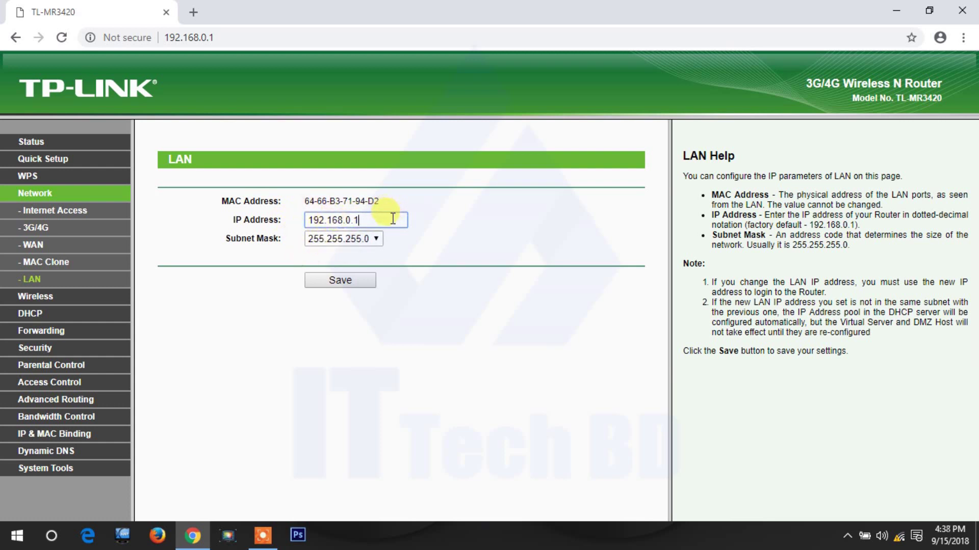
pyautogui.moveTo(377, 220); pyautogui.dragTo(291, 224)
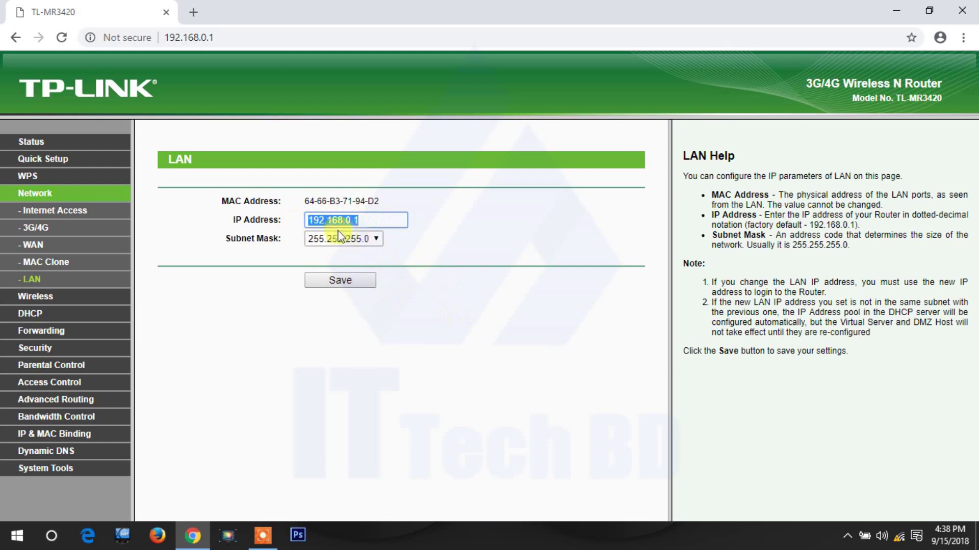
pyautogui.click(364, 223)
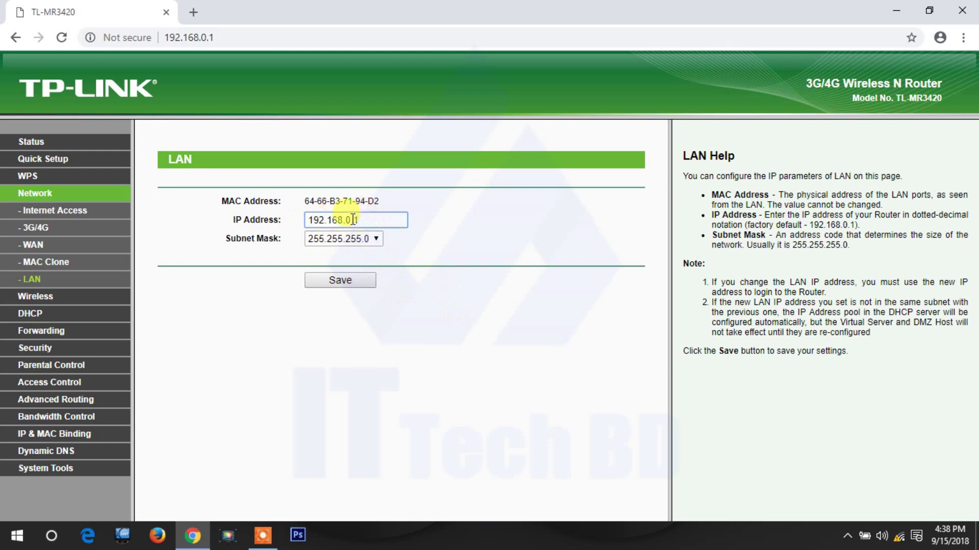
# Change the LAN IP address to 192.168.137.100, keeping subnet mask 255.255.255.0.
pyautogui.click(351, 221)
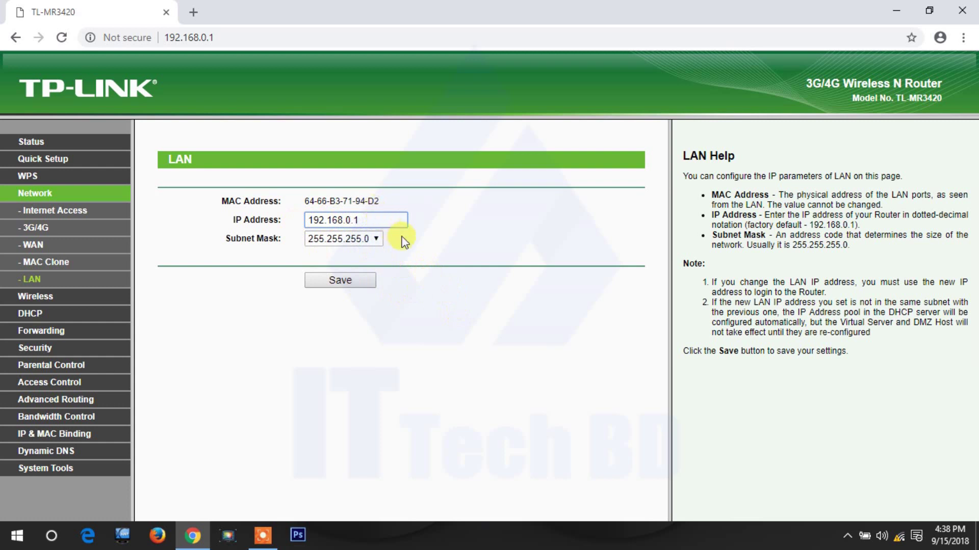
pyautogui.press('BackSpace')
pyautogui.write('137')
pyautogui.click(389, 220)
pyautogui.click(376, 240)
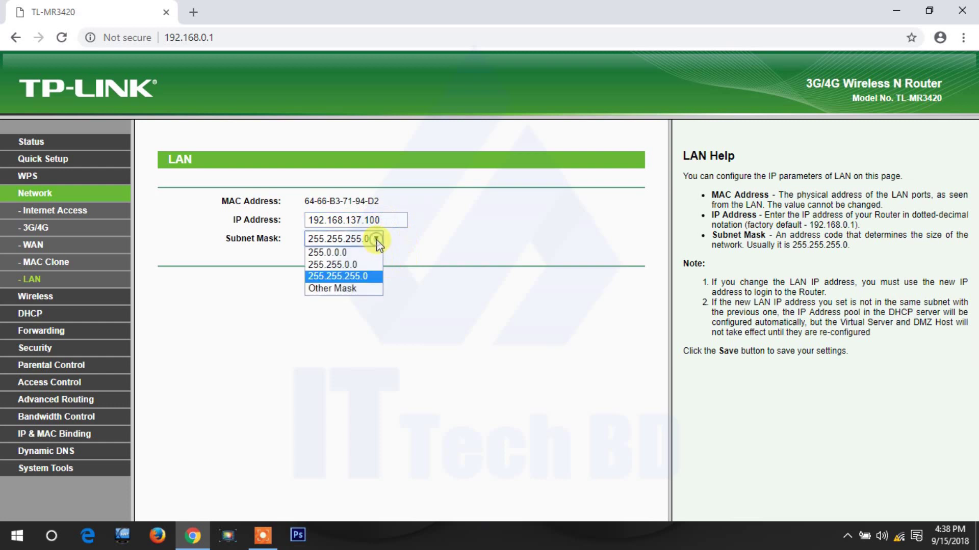
pyautogui.click(337, 275)
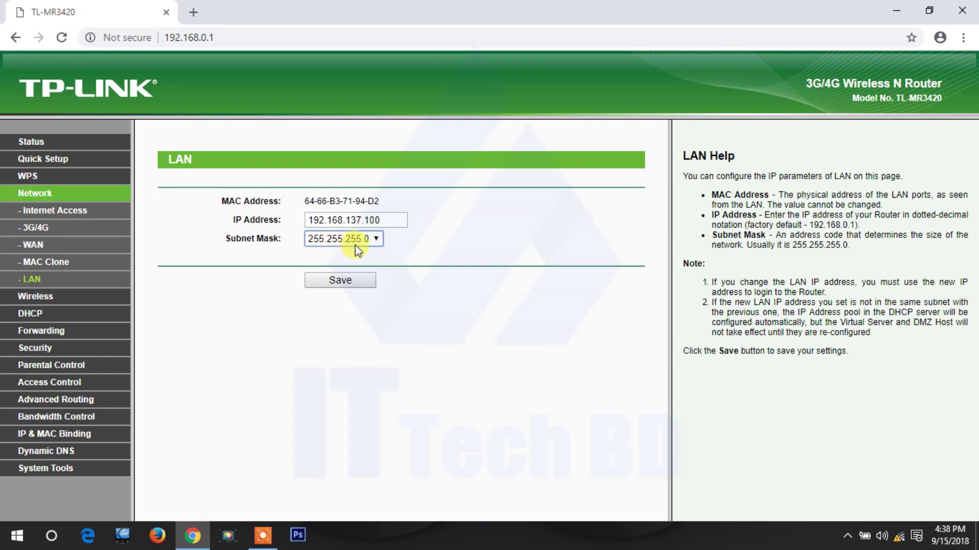
# Save the new LAN address and confirm the router reboot.
pyautogui.click(341, 280)
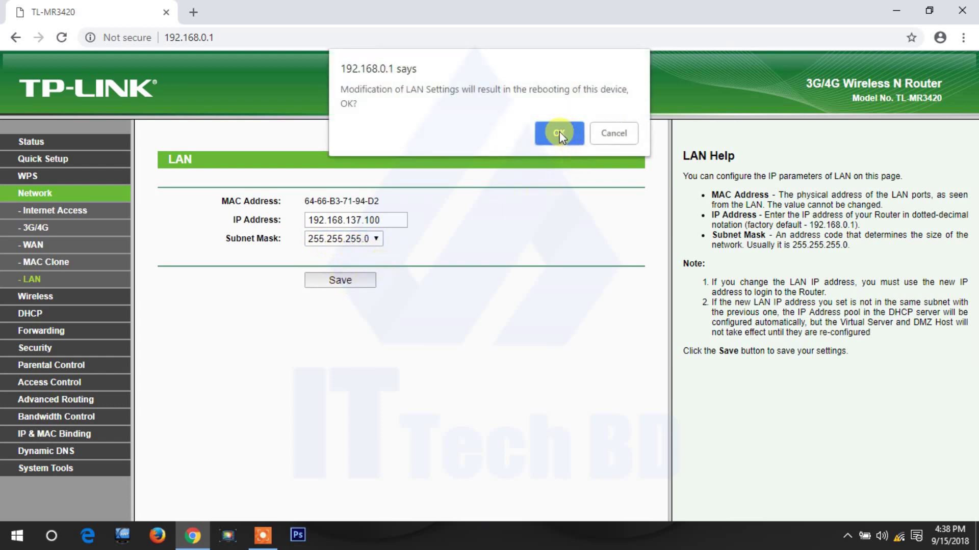
pyautogui.click(558, 136)
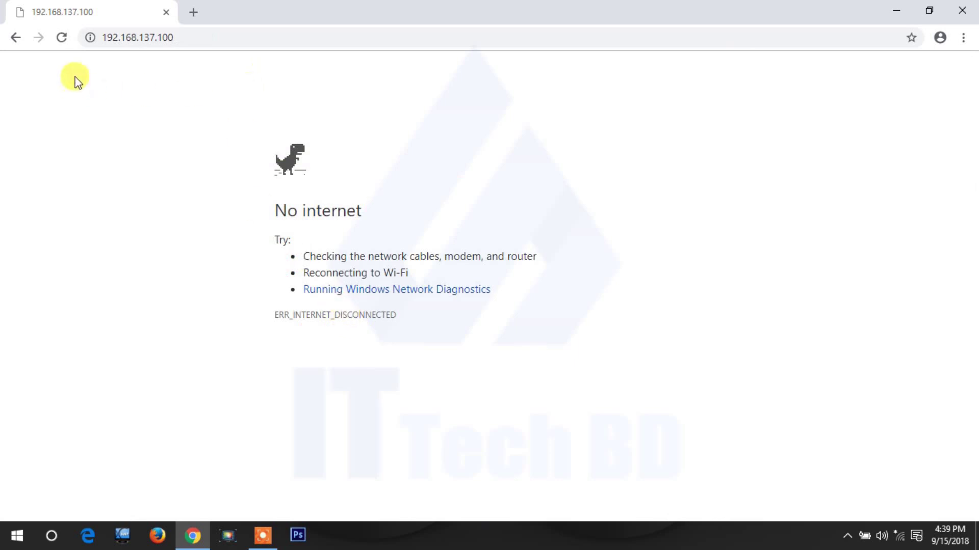
# Reload 192.168.137.100, then reconnect the PC to the TP-LINK_7194D2 Wi-Fi network.
pyautogui.click(61, 38)
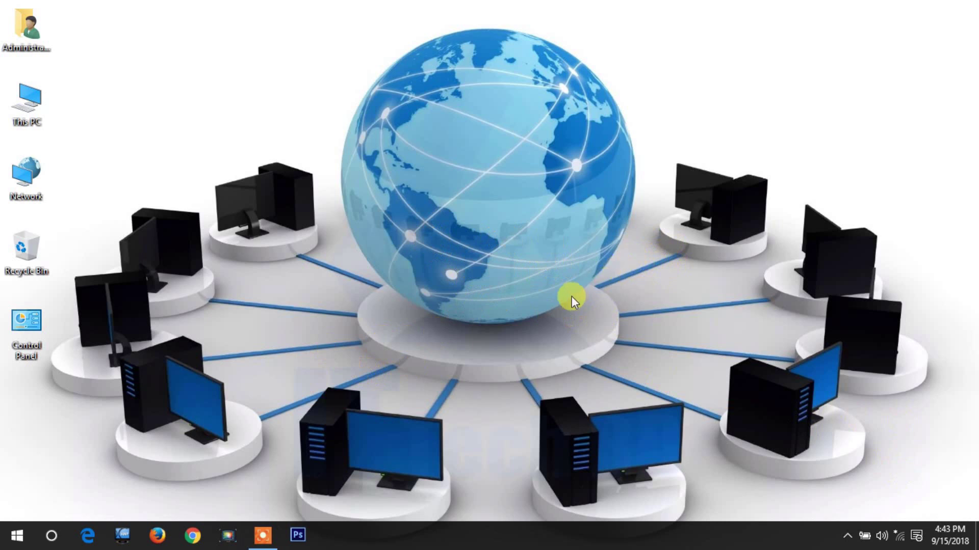
pyautogui.click(899, 536)
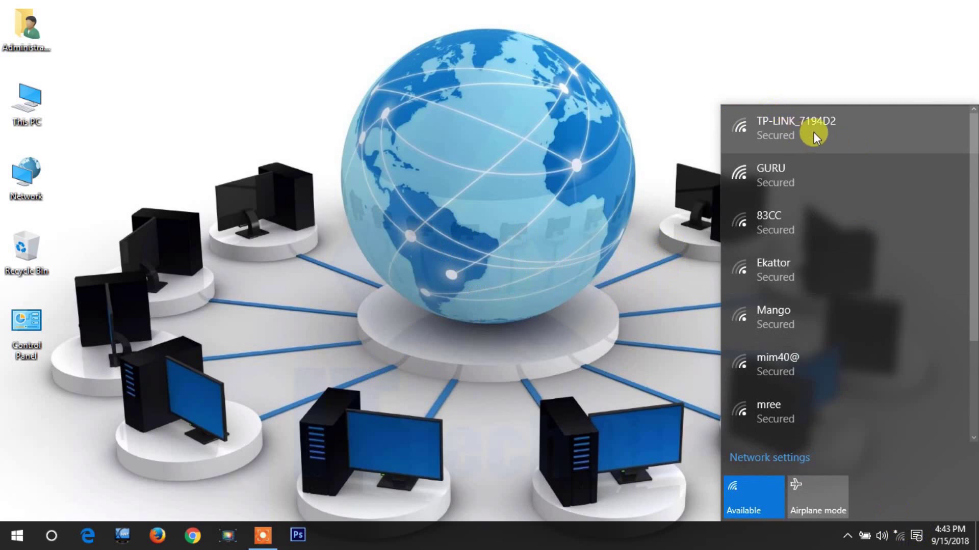
pyautogui.click(794, 126)
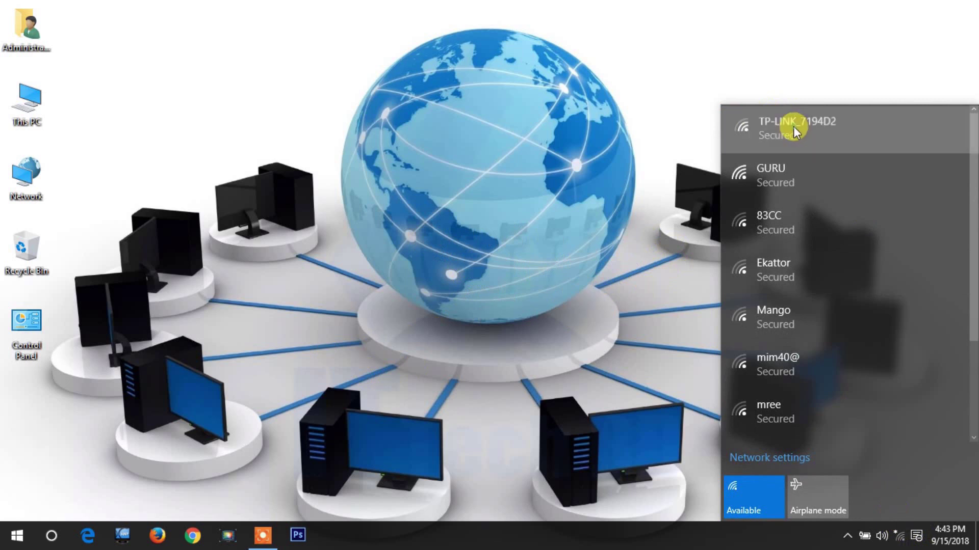
pyautogui.click(797, 159)
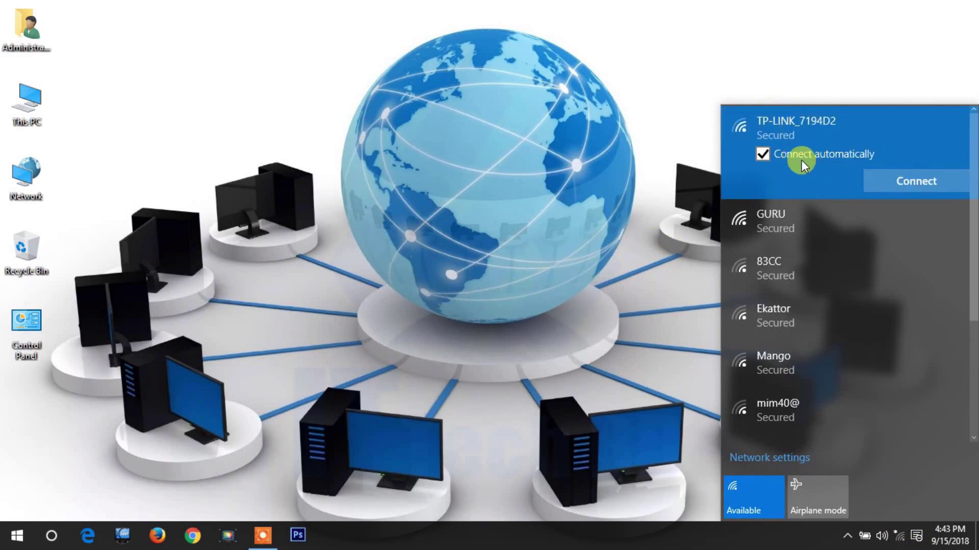
pyautogui.click(904, 181)
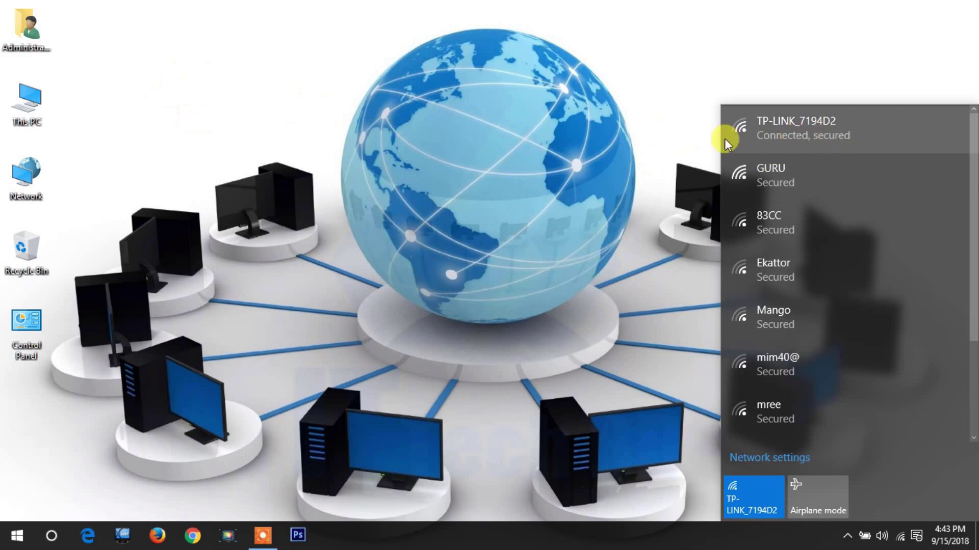
pyautogui.click(514, 141)
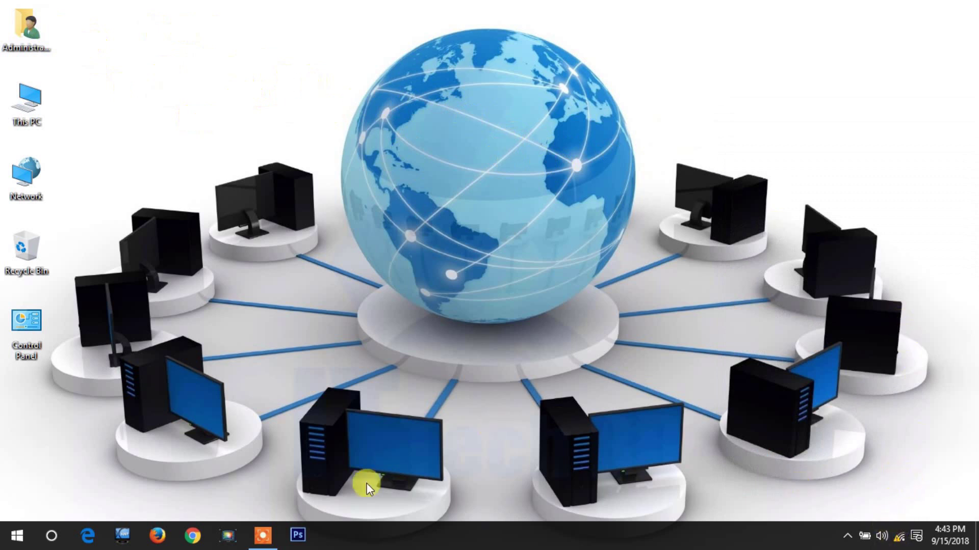
pyautogui.click(194, 536)
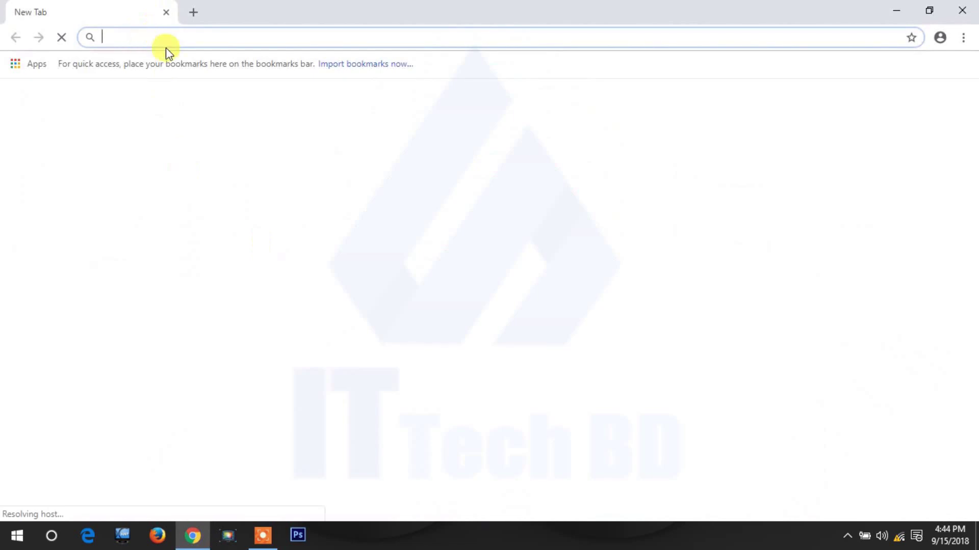
# Go to 192.168.137.100 in Chrome, replacing the autocompleted 192.168.0.1 address.
pyautogui.write('1')
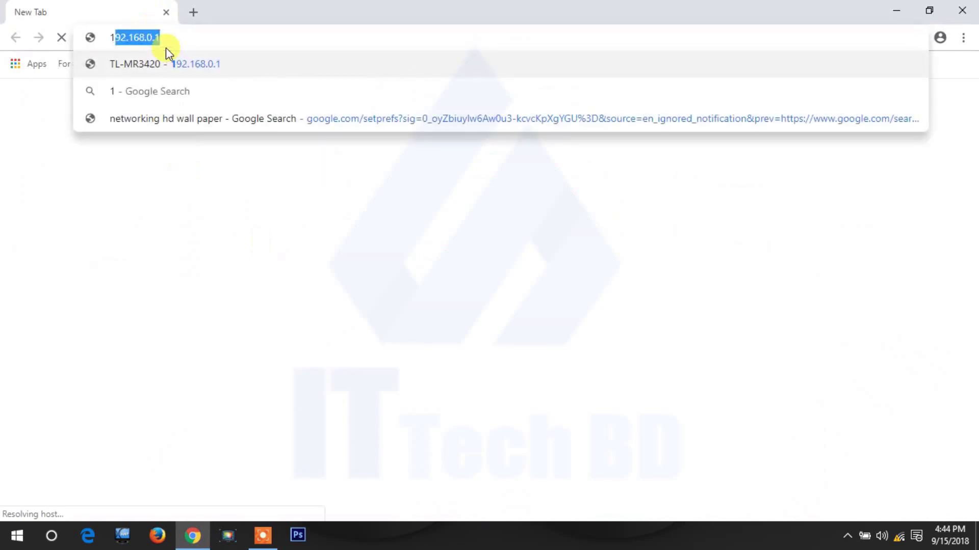
pyautogui.write('92')
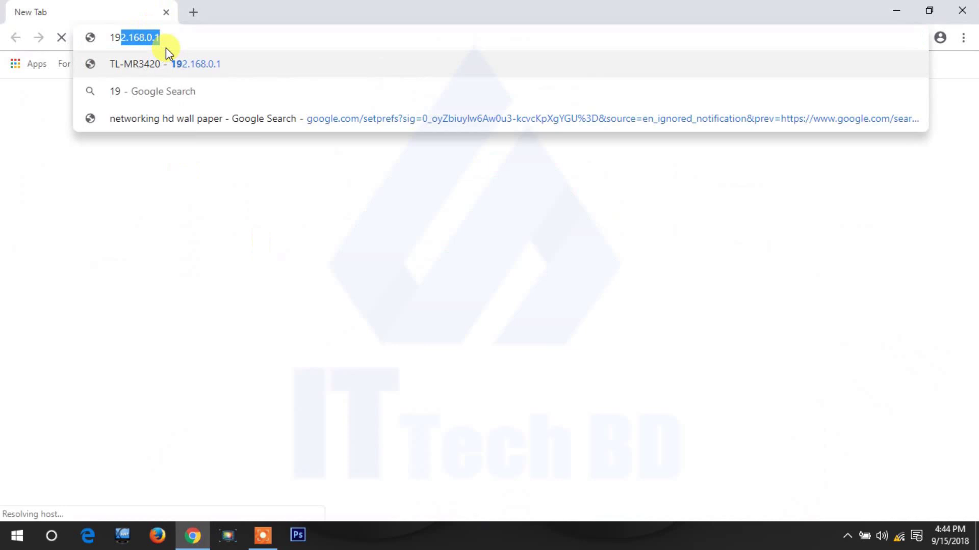
pyautogui.press('BackSpace')
pyautogui.press('BackSpace')
pyautogui.press('BackSpace')
pyautogui.press('BackSpace')
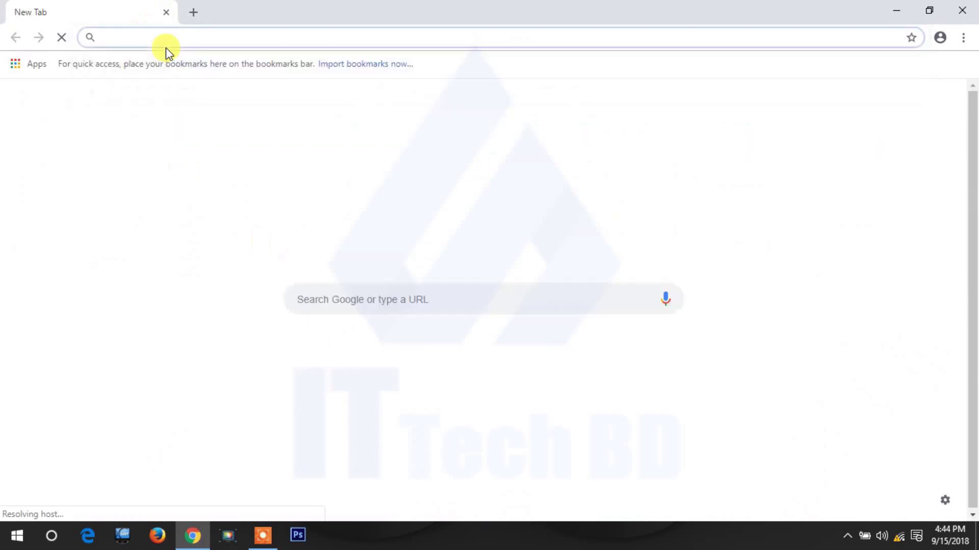
pyautogui.write('1')
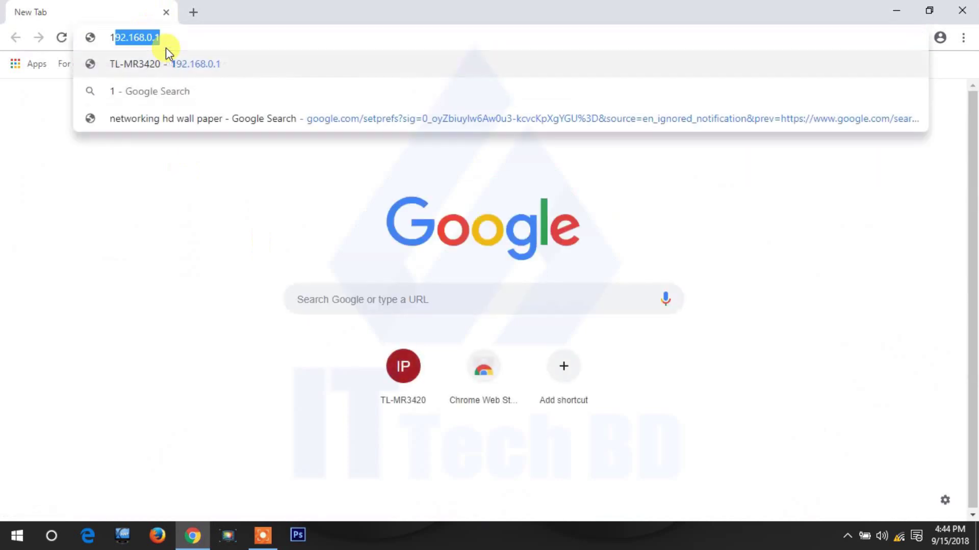
pyautogui.write('92.168.0.1')
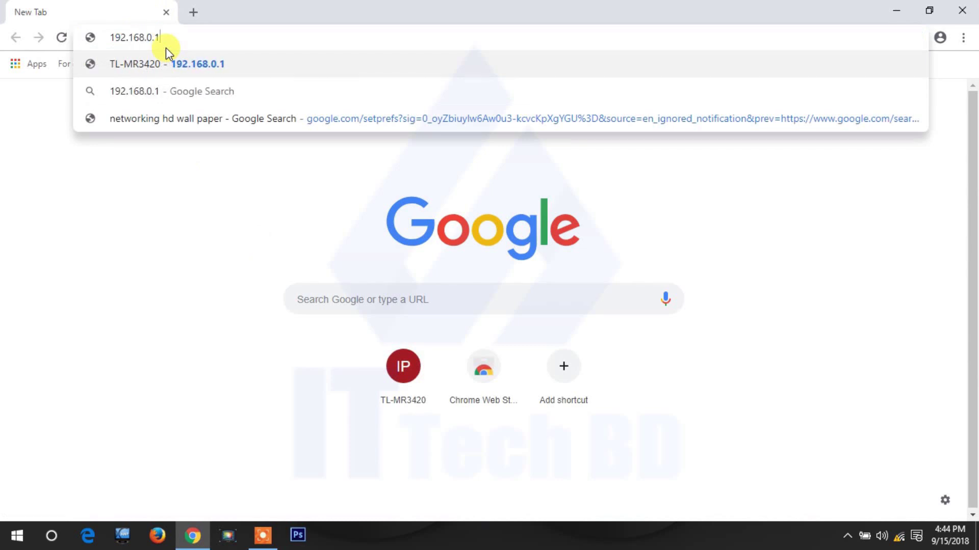
pyautogui.press('BackSpace')
pyautogui.press('BackSpace')
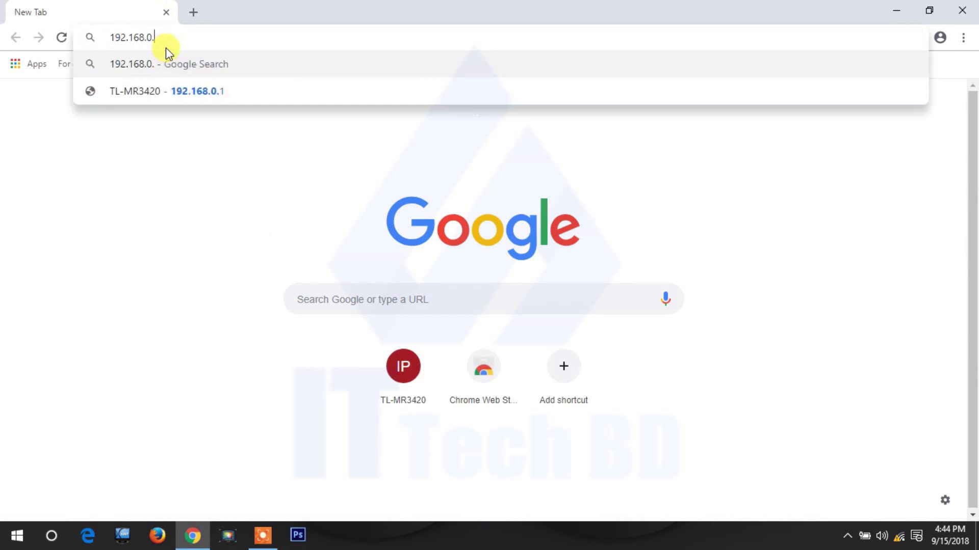
pyautogui.press('BackSpace')
pyautogui.write('13')
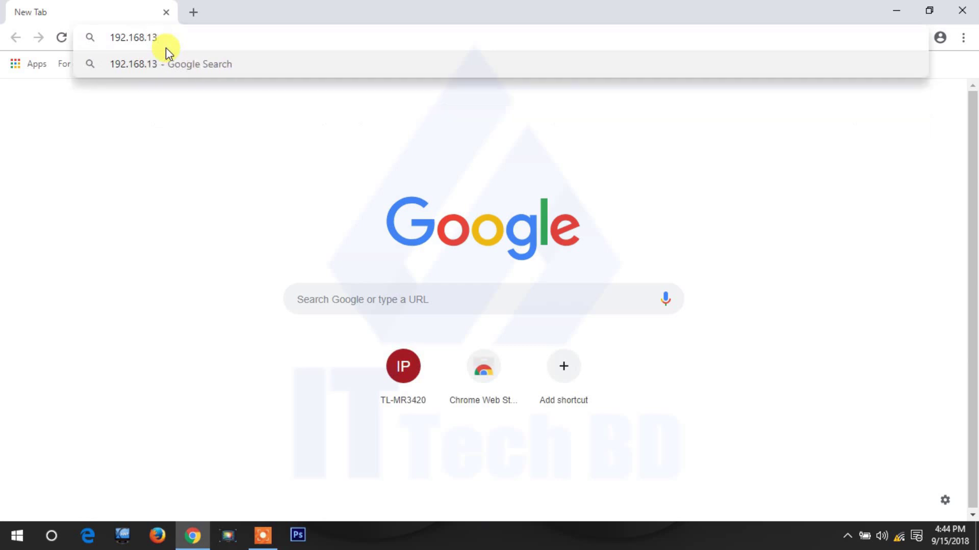
pyautogui.write('7.1')
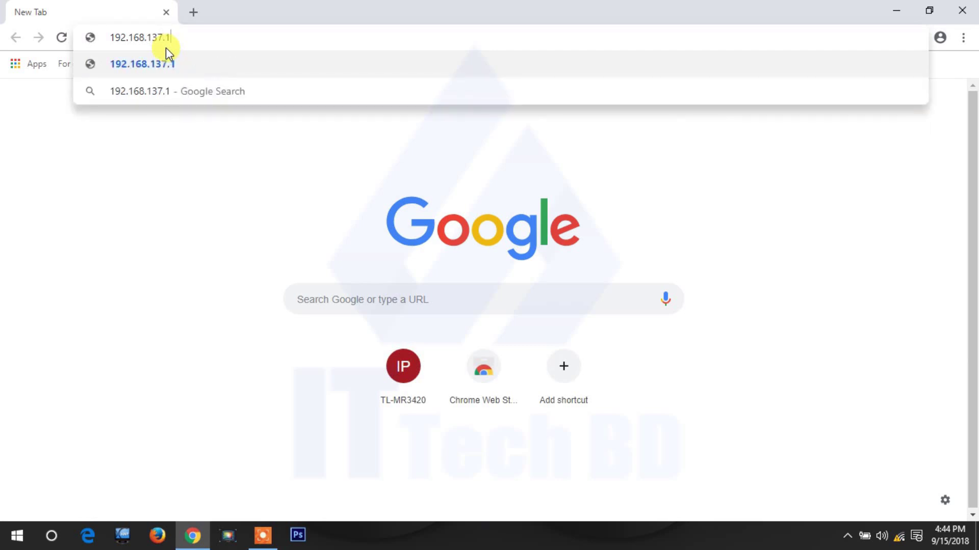
pyautogui.write('00')
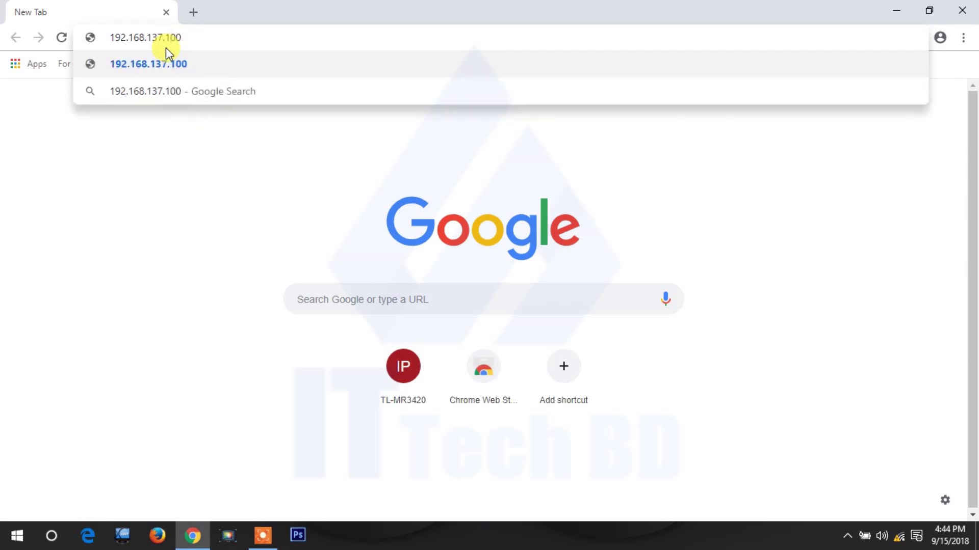
pyautogui.press('Return')
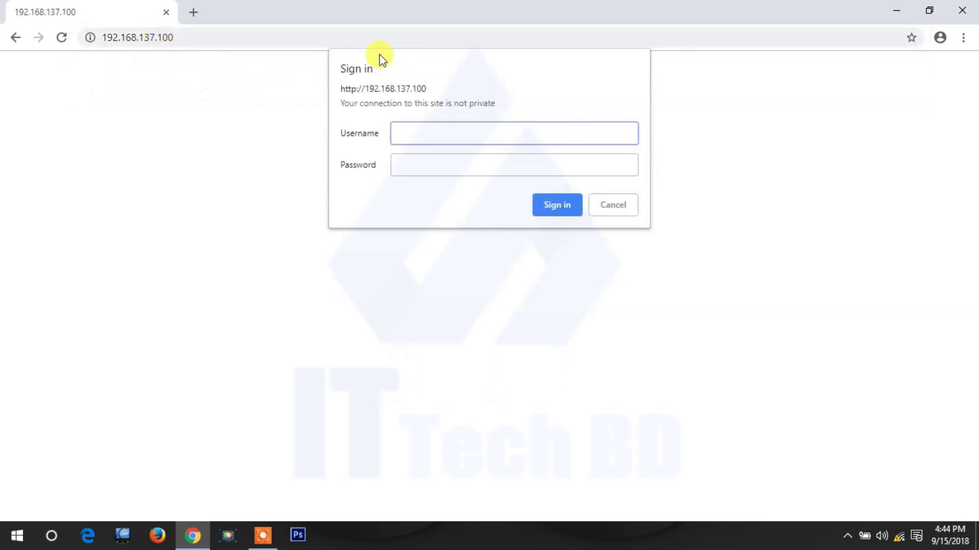
# Sign in to the router at 192.168.137.100 with username admin and the router password.
pyautogui.click(409, 134)
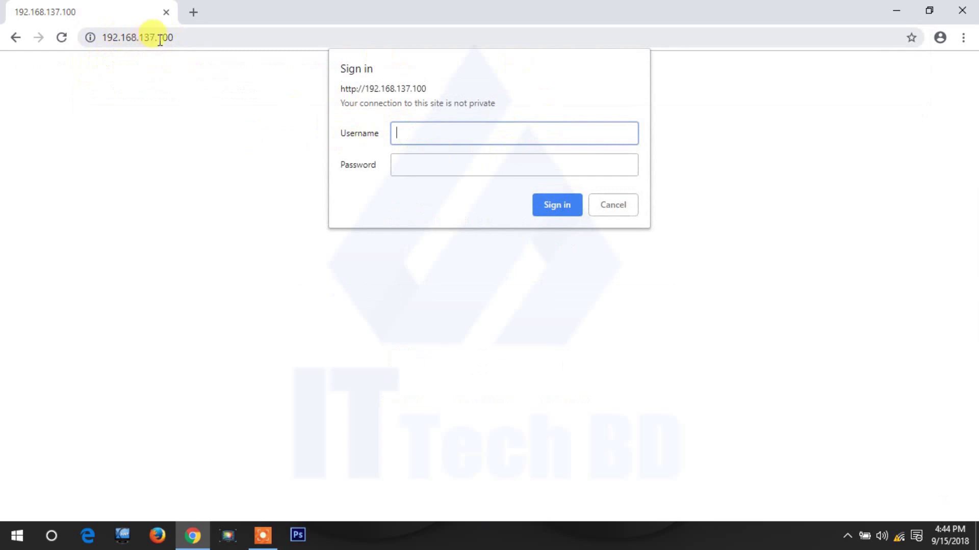
pyautogui.click(458, 133)
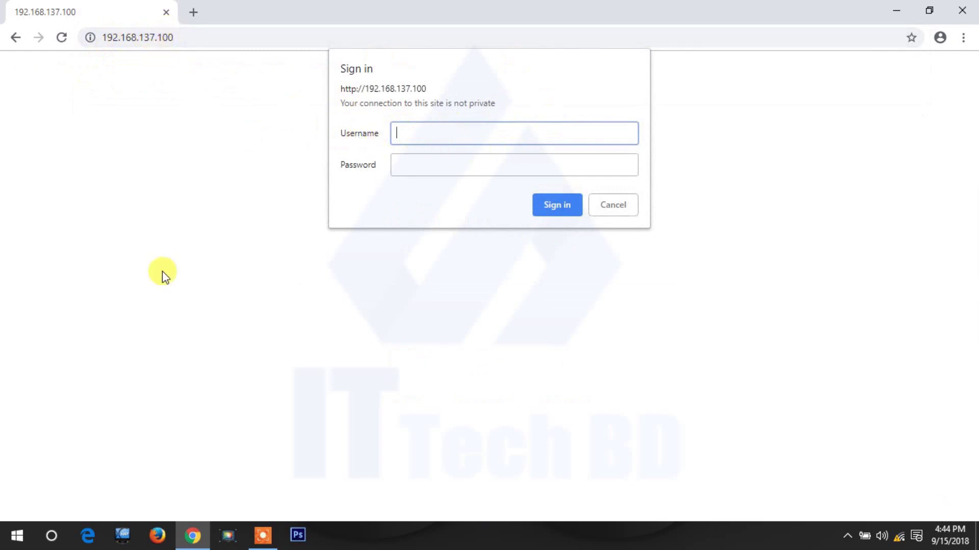
pyautogui.write('admin')
pyautogui.press('Tab')
pyautogui.write('•')
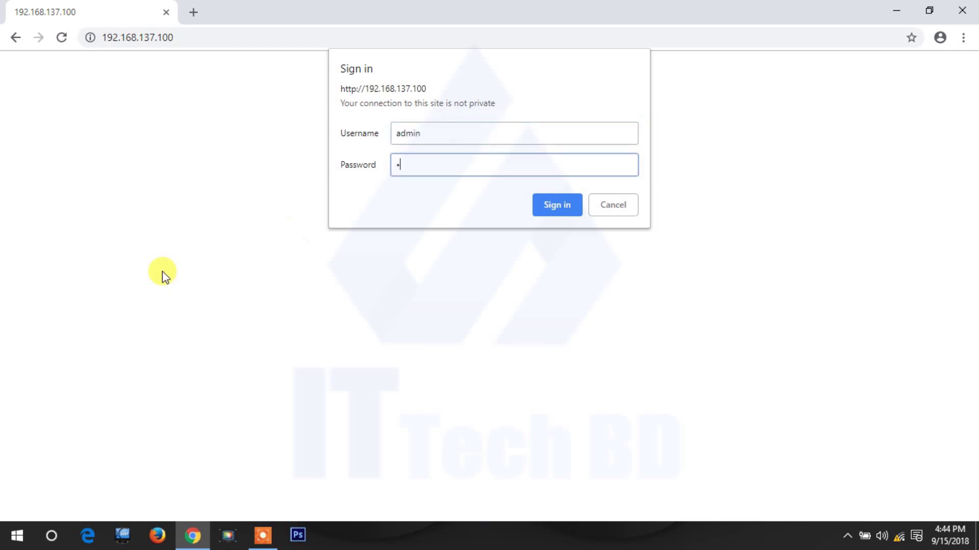
pyautogui.write('dmin')
pyautogui.press('Return')
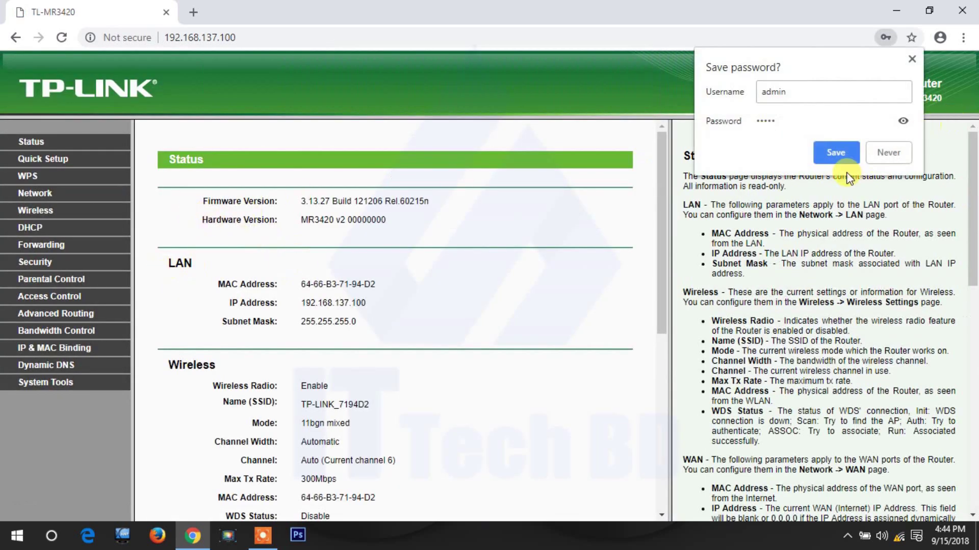
# Save the login in Chrome and open Network > LAN to confirm IP 192.168.137.100.
pyautogui.click(836, 153)
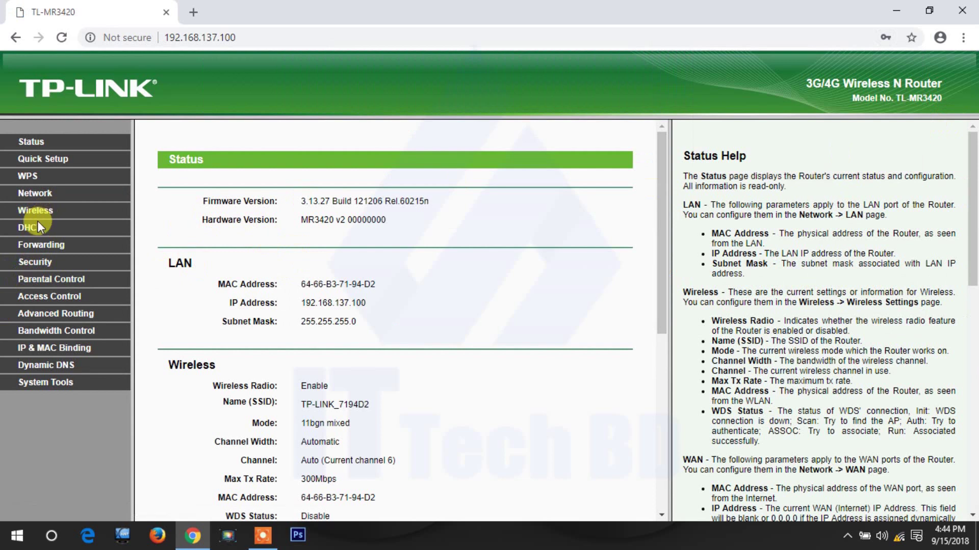
pyautogui.click(35, 194)
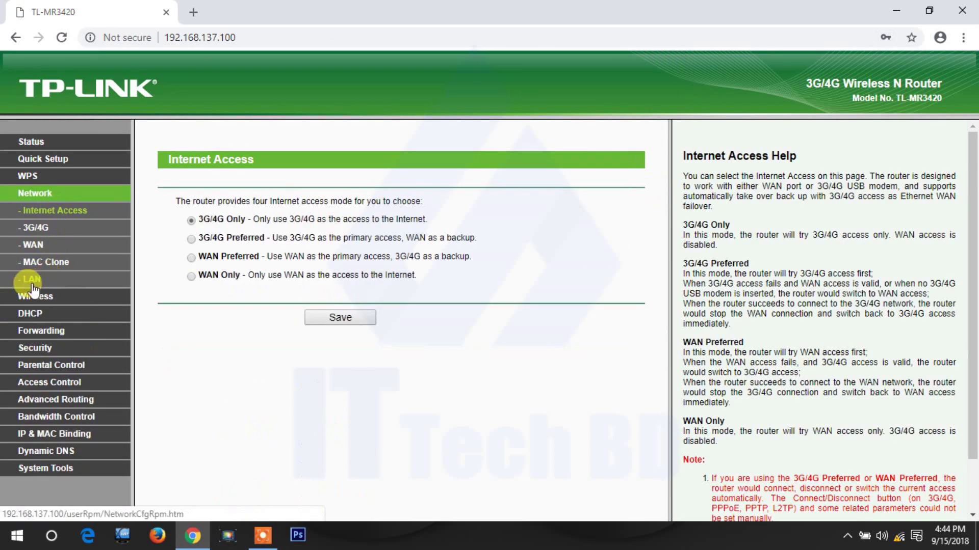
pyautogui.click(31, 281)
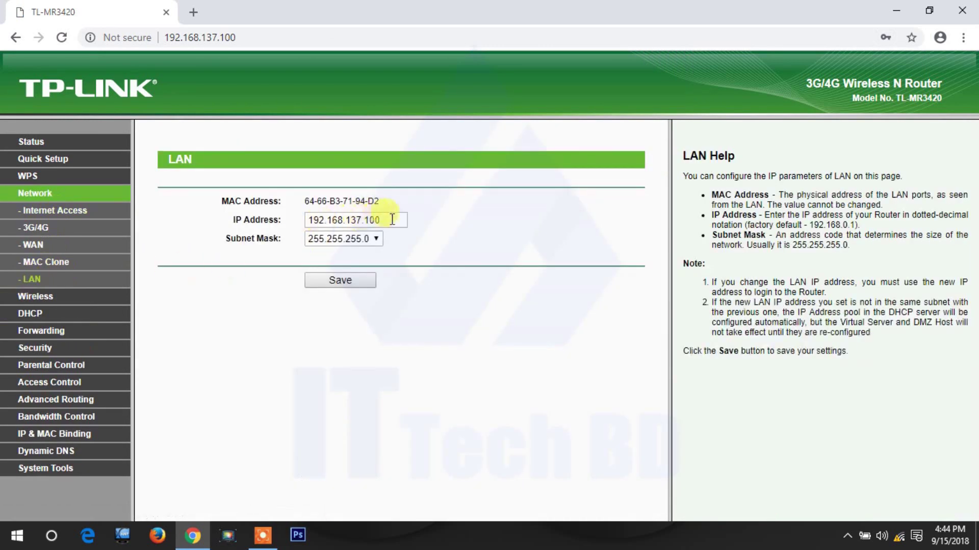